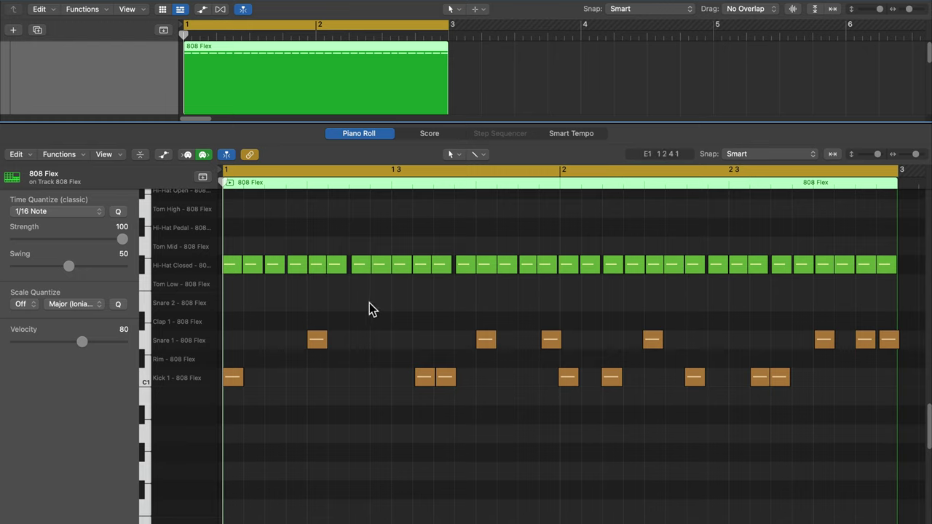
Step: Play back the unquantized 808 Flex beat, then select all 47 notes in the region
key(space)
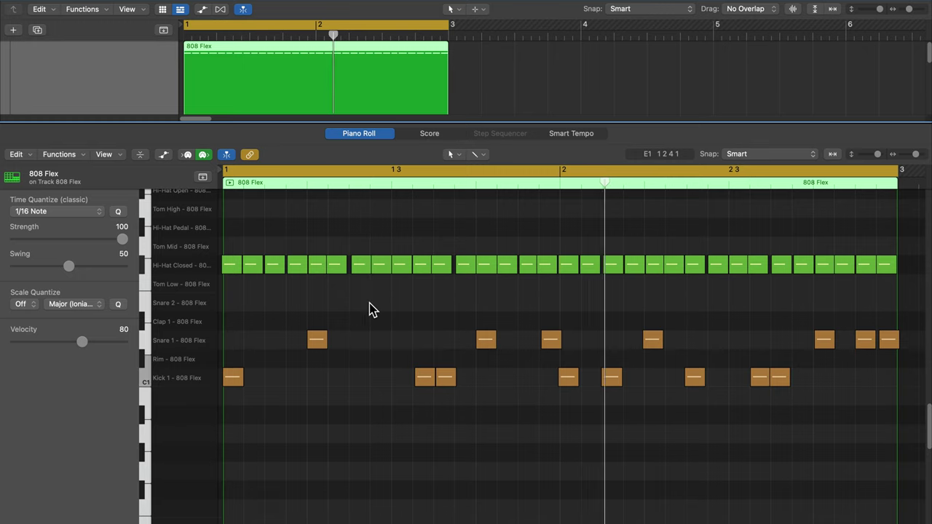
key(space)
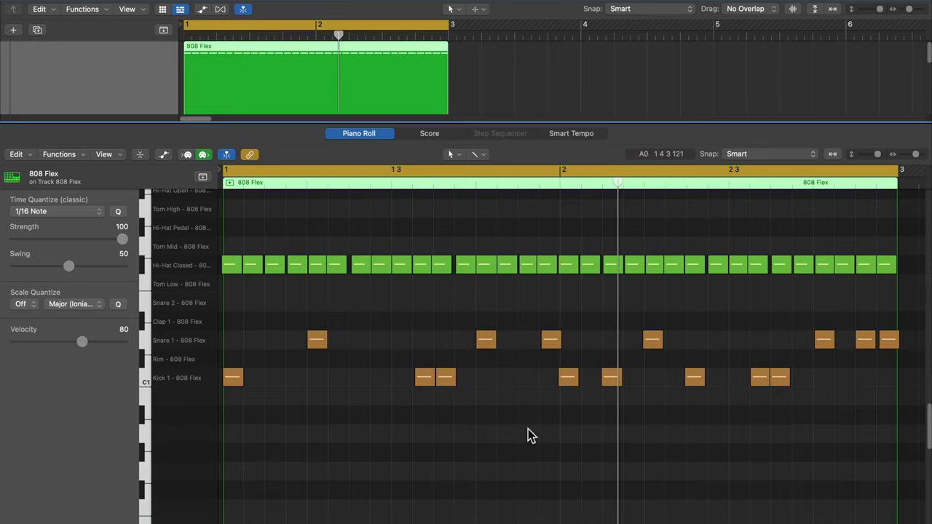
key(super+a)
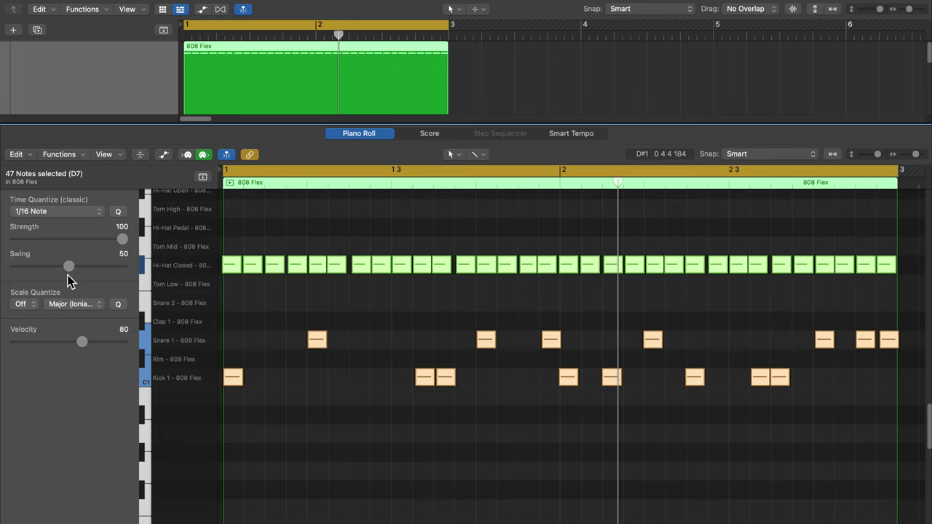
Step: Quantize the selected drum notes to 1/16 Note and play the result from the start
click(118, 212)
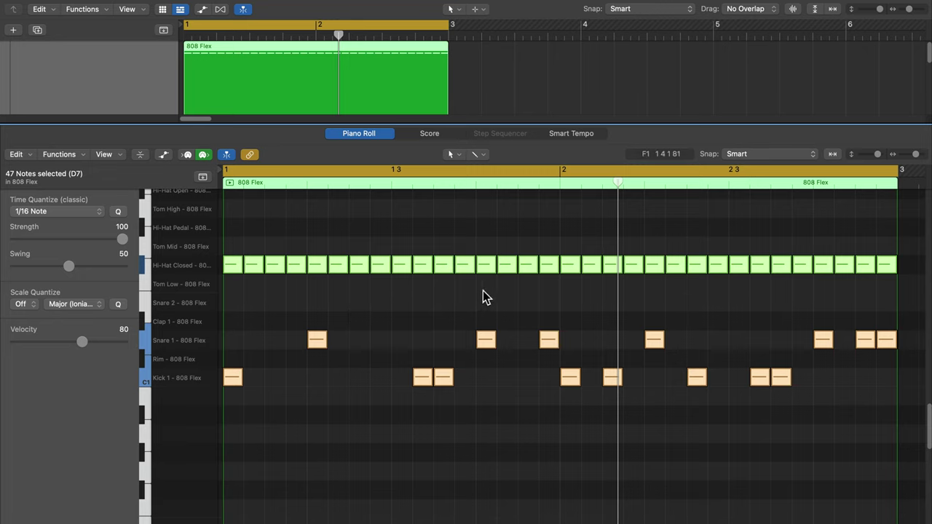
key(space)
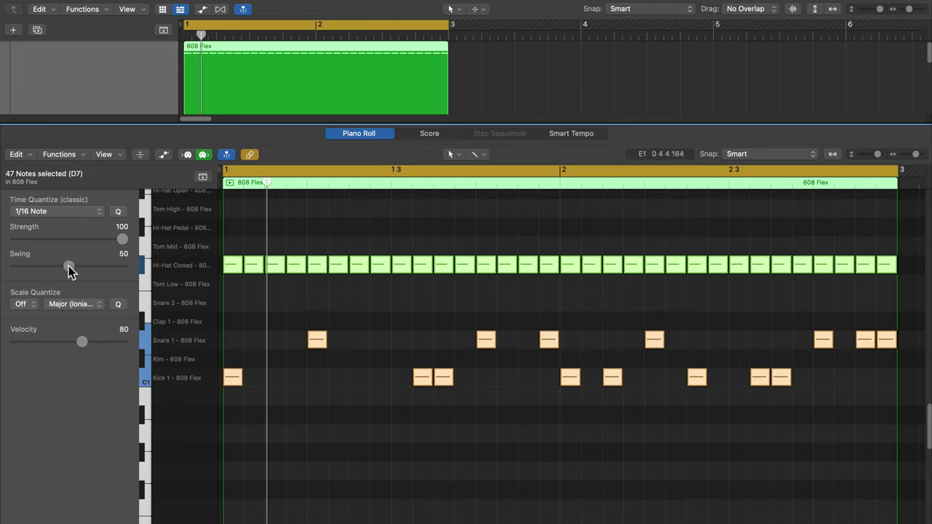
mouse_move(69, 265)
mouse_down()
mouse_move(84, 268)
mouse_move(44, 269)
mouse_move(88, 270)
mouse_move(50, 275)
mouse_move(70, 274)
mouse_up()
drag(70, 266, 91, 277)
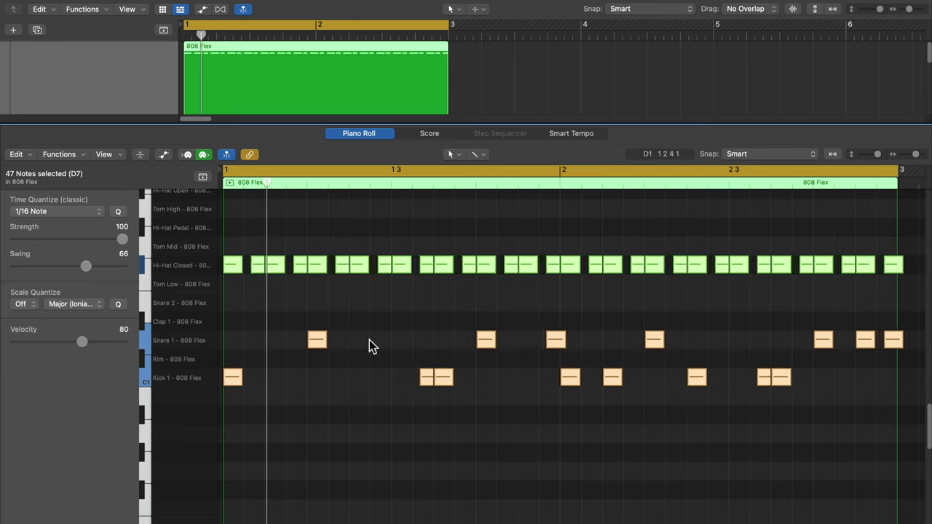
key(space)
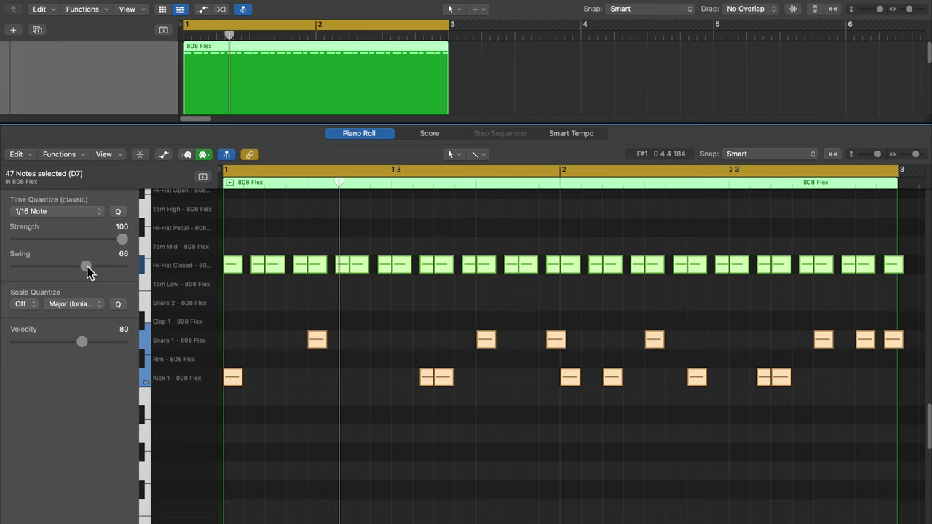
drag(86, 270, 71, 281)
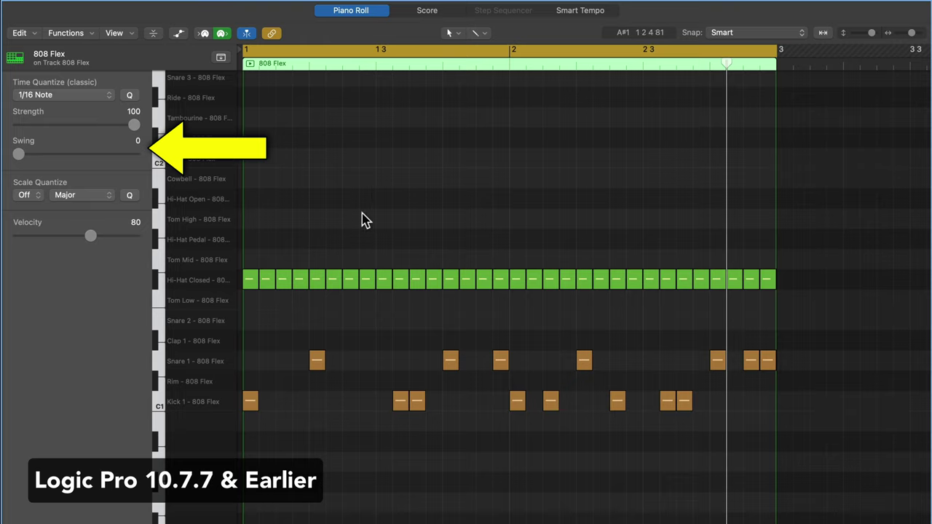
Step: Audition the straight beat, select all notes, and raise Swing from 0 to 100
key(space)
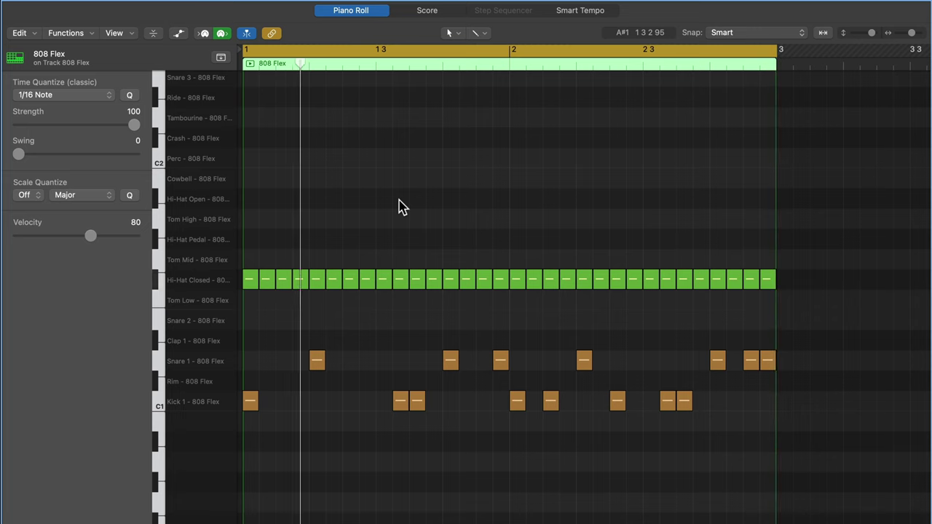
key(space)
key(super+a)
drag(19, 153, 145, 161)
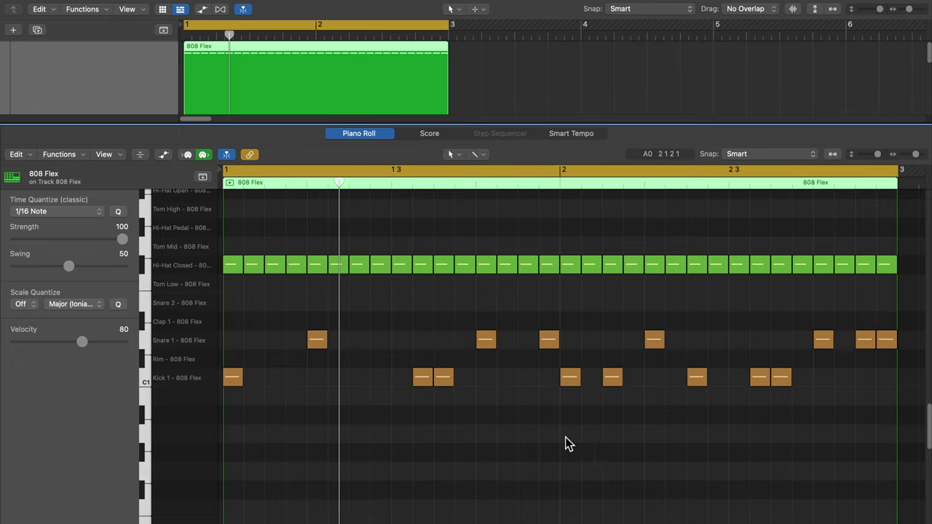
Step: Set Swing to 66 on all notes and play the swung beat from bar 1
key(super+a)
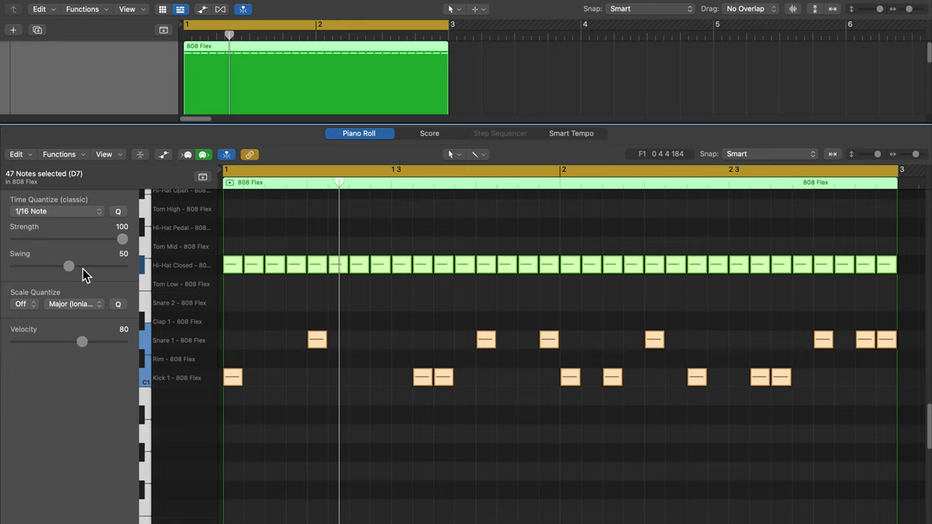
drag(69, 266, 86, 269)
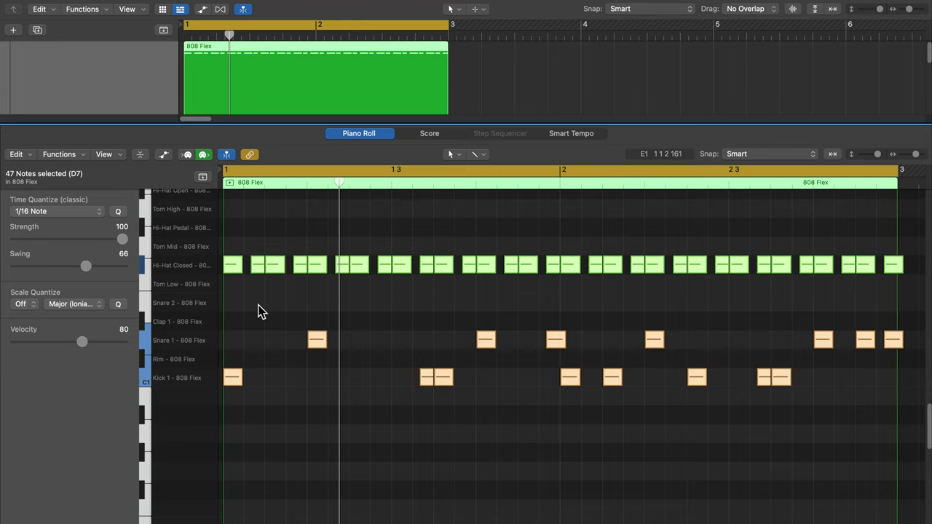
key(space)
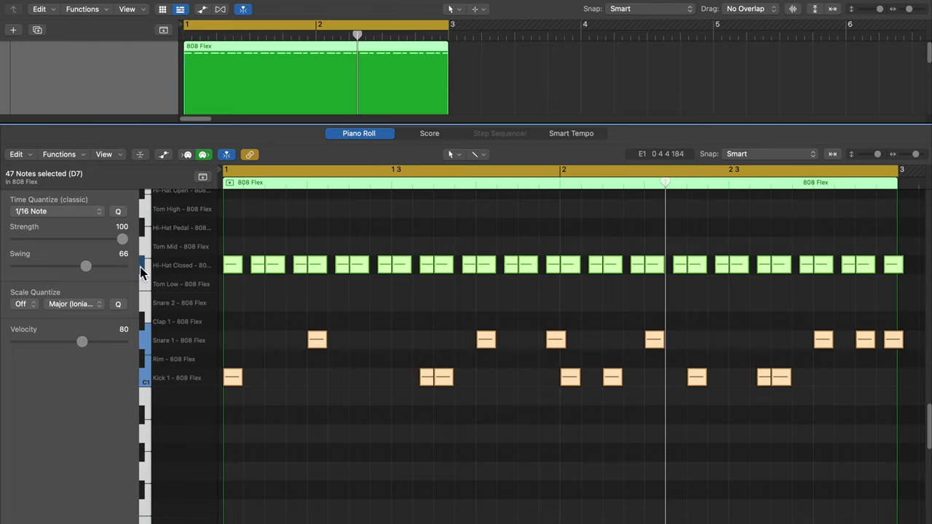
Step: Try Swing at 73 and 33, then return it to straight 50
drag(85, 267, 93, 270)
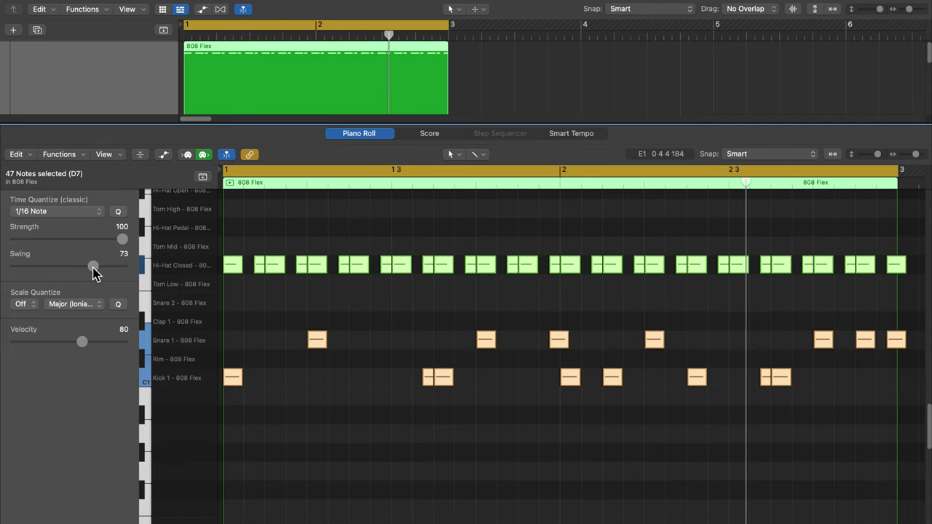
drag(92, 267, 50, 277)
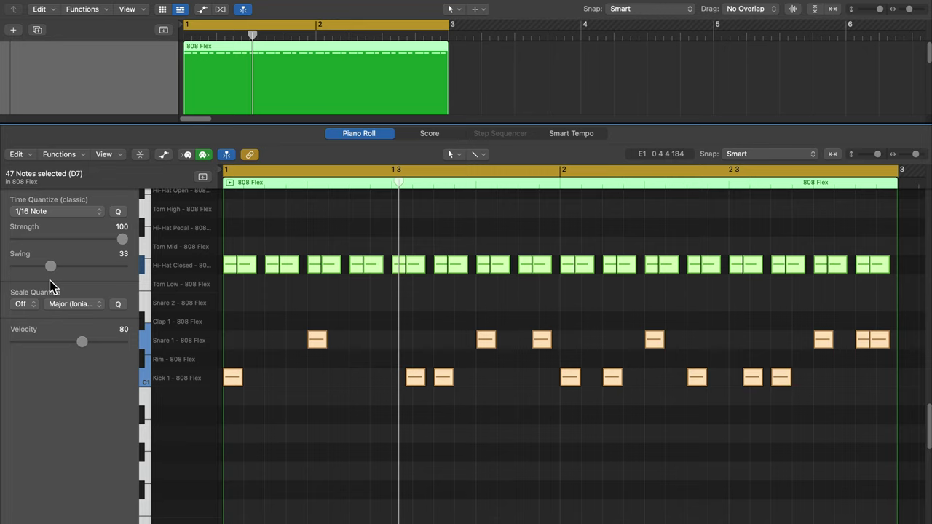
drag(50, 267, 68, 268)
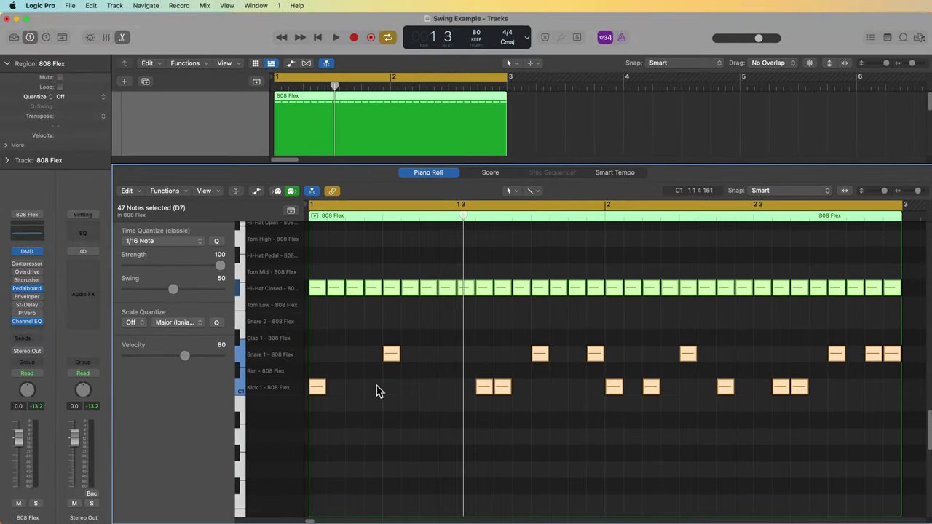
Step: Deselect the notes, lower the Tracks/Piano Roll divider, and reselect the 808 Flex region
click(376, 391)
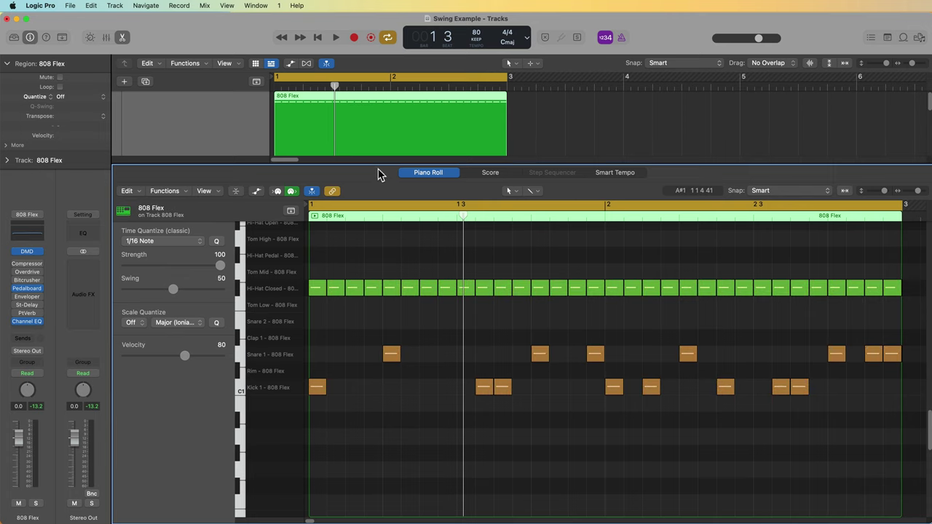
drag(381, 164, 391, 263)
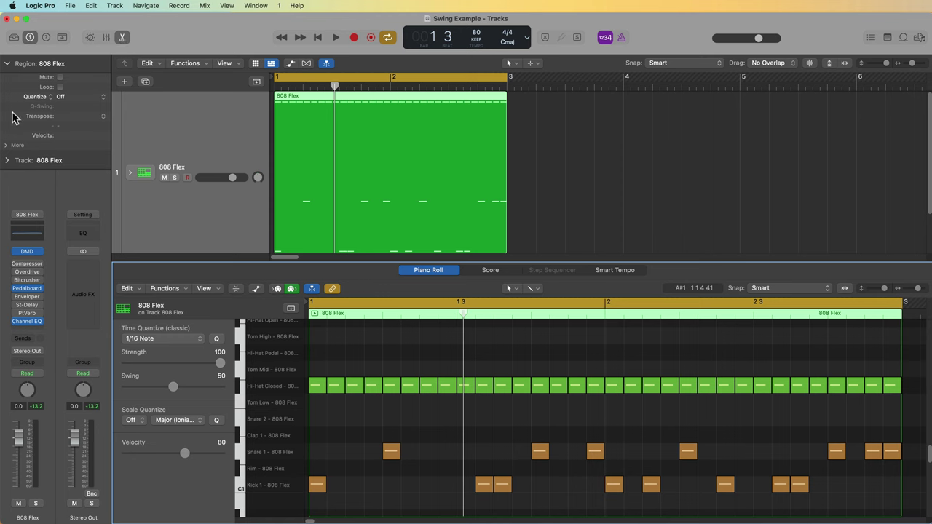
click(480, 153)
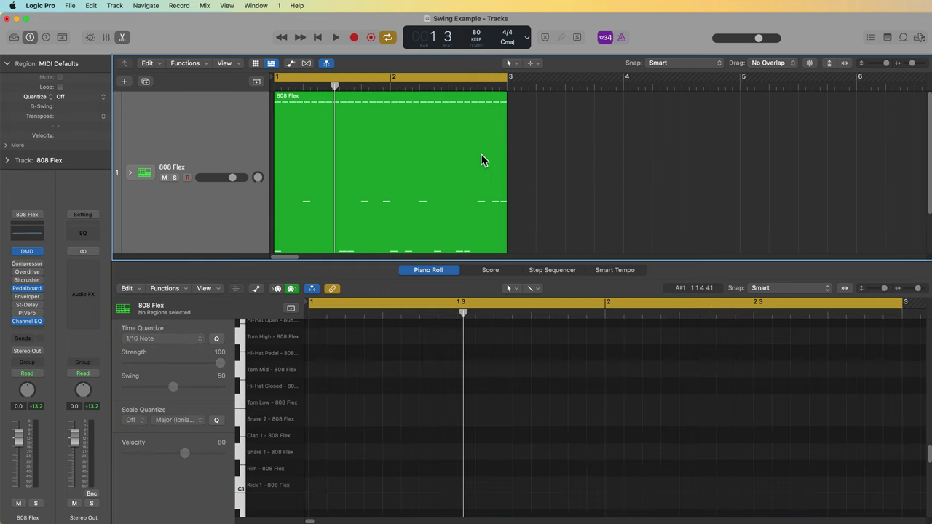
click(426, 152)
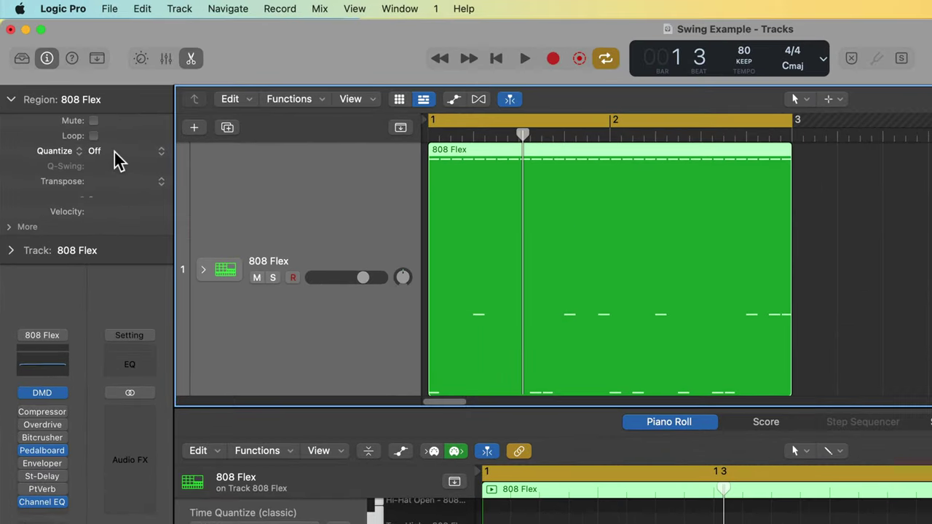
Step: Set the region's Quantize to 1/16 Note with Q-Swing at 66%
click(73, 99)
click(230, 238)
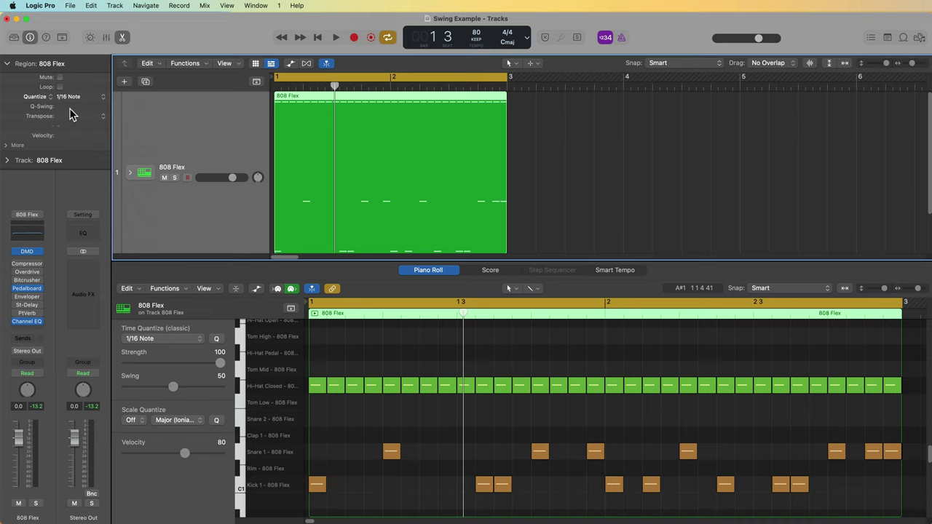
drag(65, 107, 64, 155)
drag(70, 110, 70, 94)
key(space)
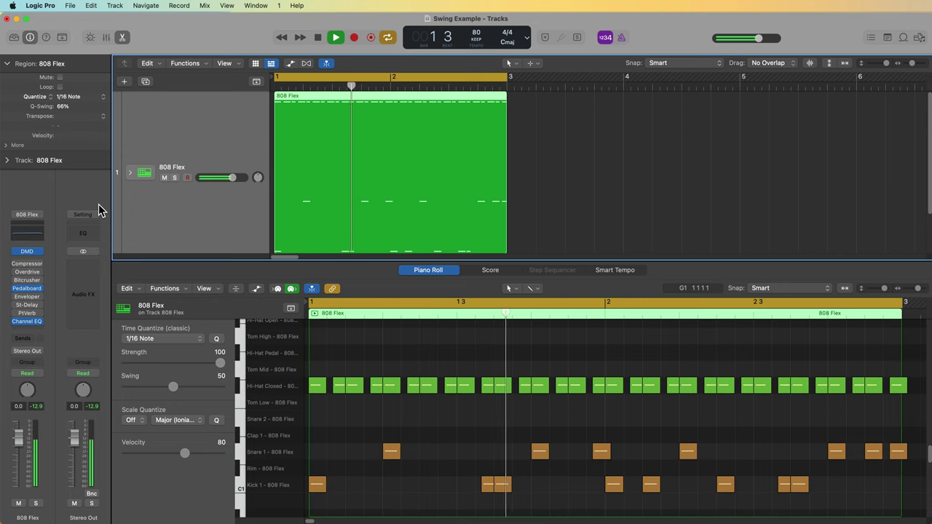
key(space)
drag(71, 114, 63, 172)
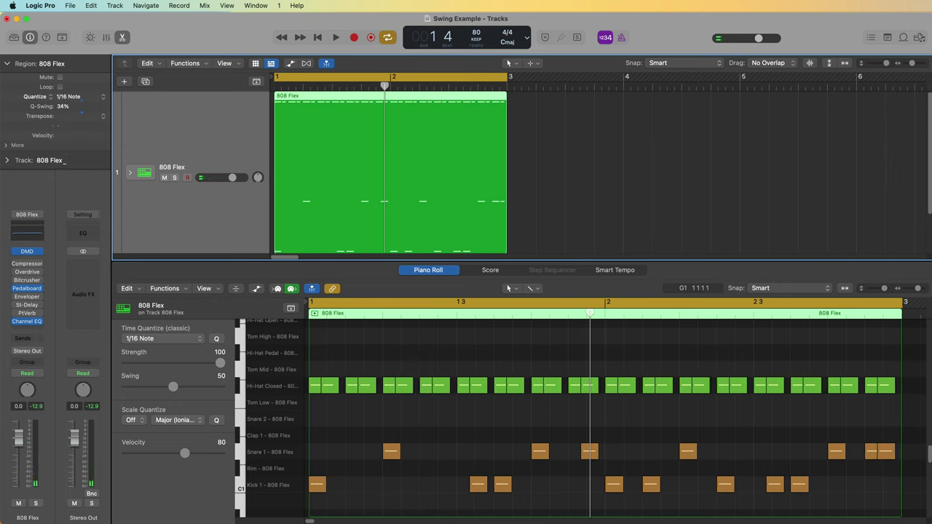
key(space)
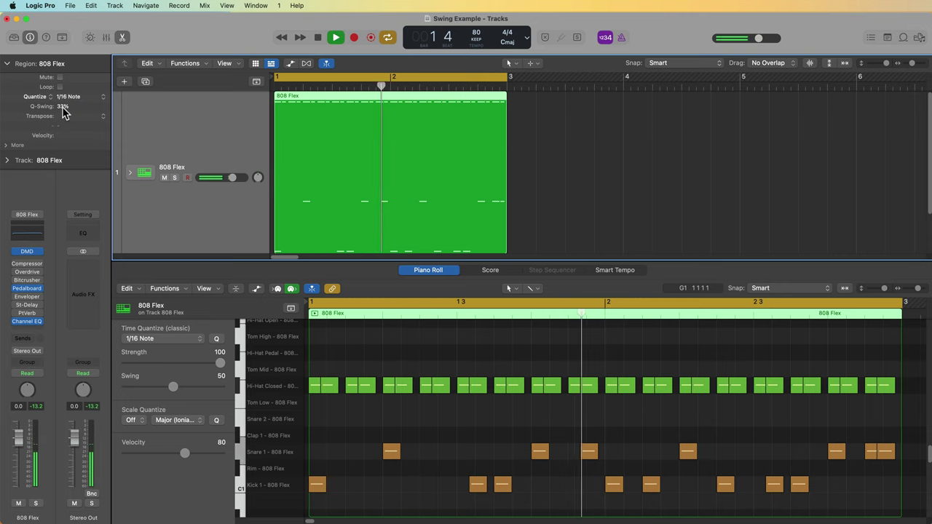
key(space)
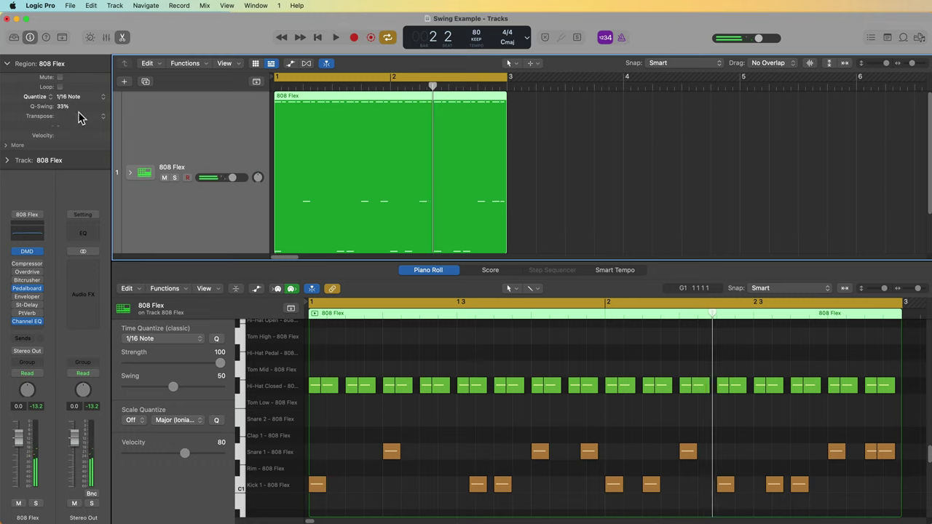
double_click(67, 106)
text(50)
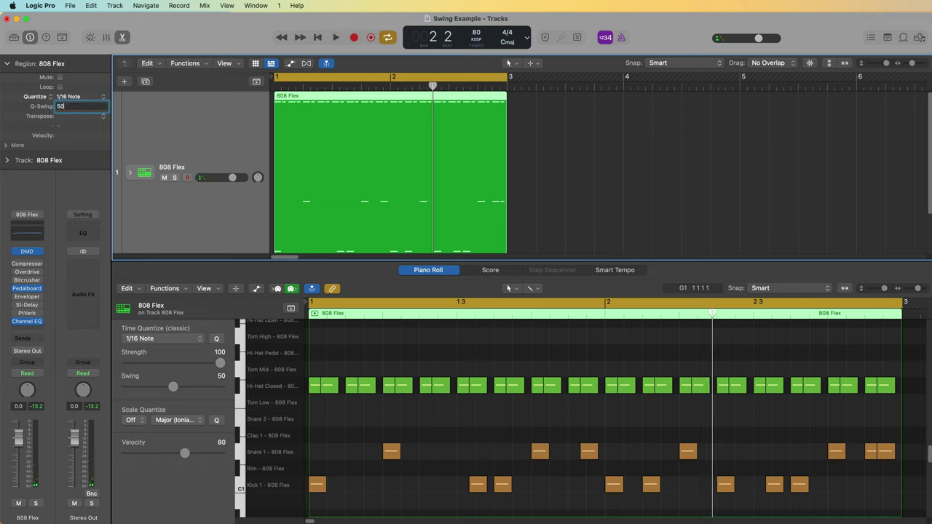
key(Return)
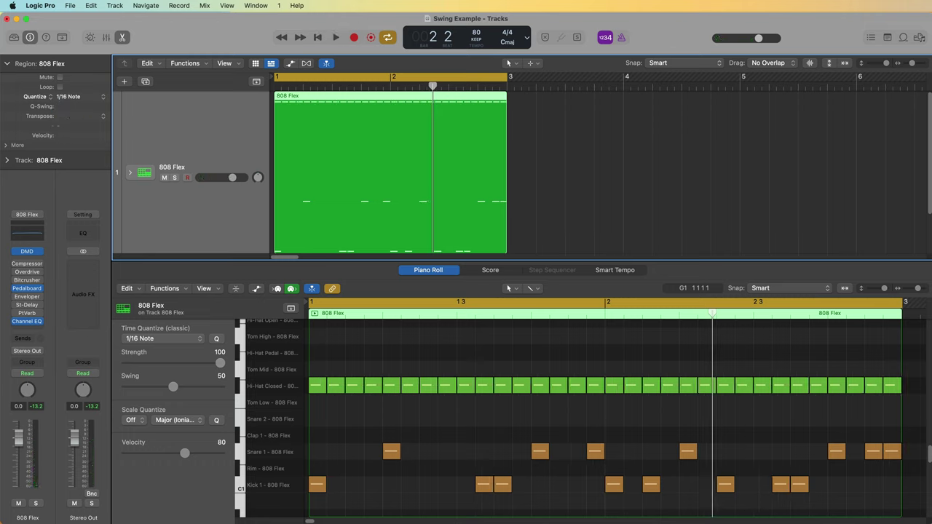